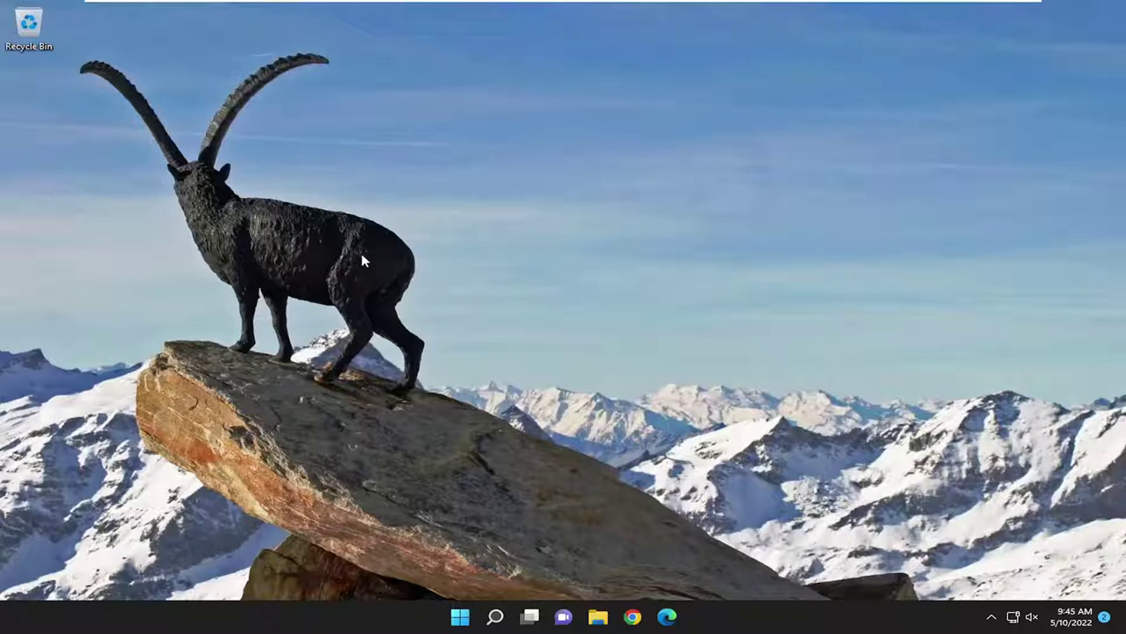
Search for regedit and run Registry Editor as administrator, allowing it to make changes to the device.
left_click(492, 616)
type("regedit")
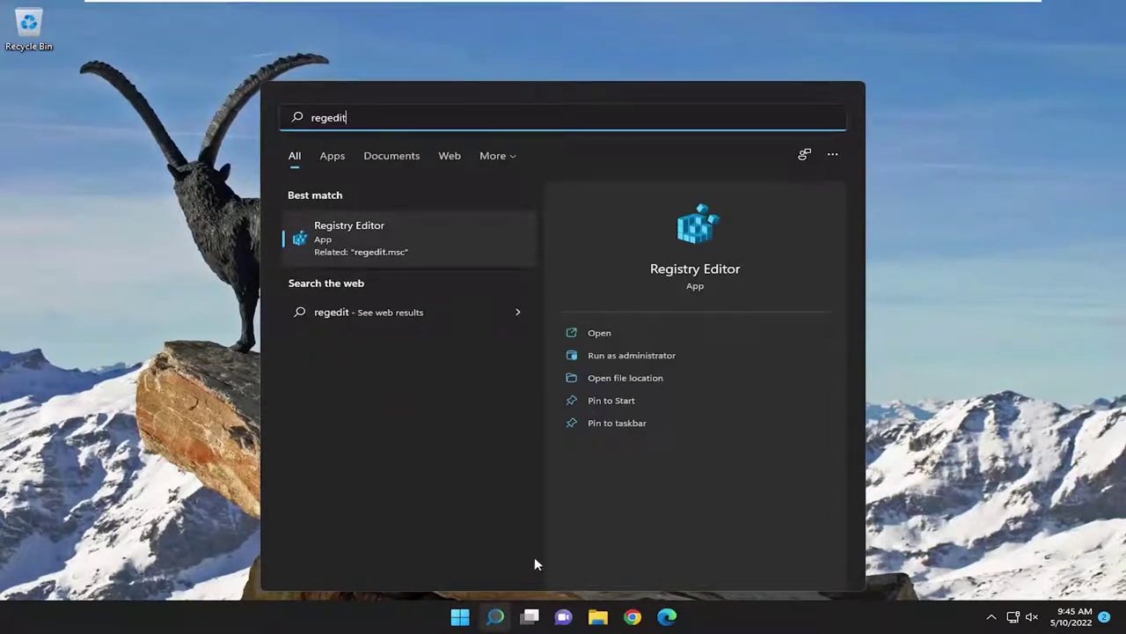
right_click(339, 244)
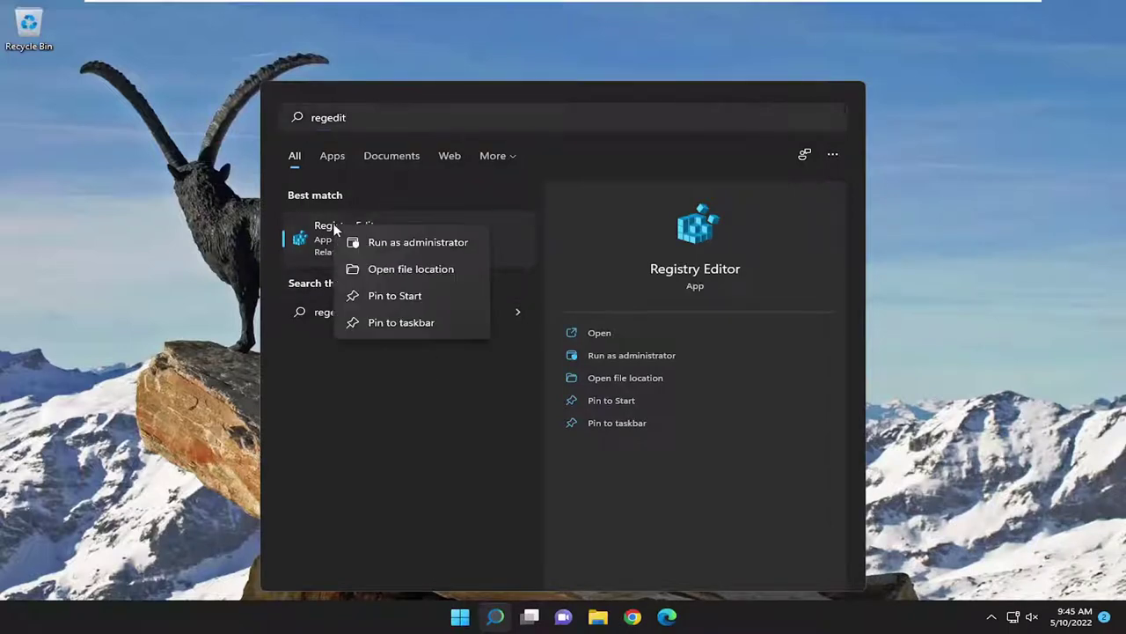
left_click(419, 243)
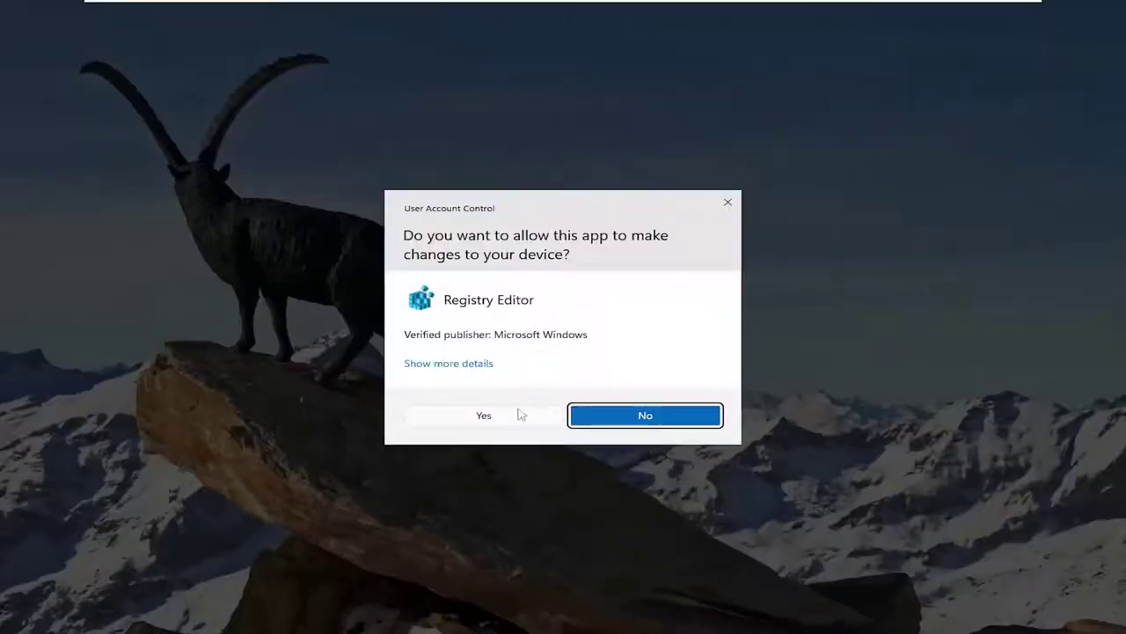
left_click(495, 415)
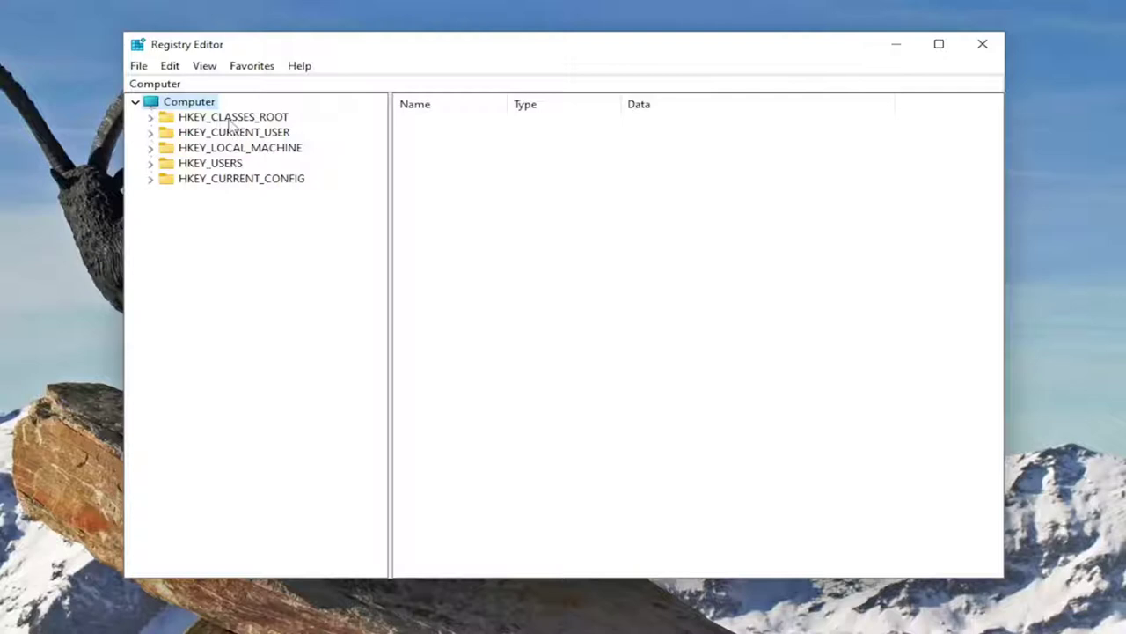
Check the registry export and import file dialogs, cancelling each without choosing a file.
left_click(140, 69)
left_click(187, 107)
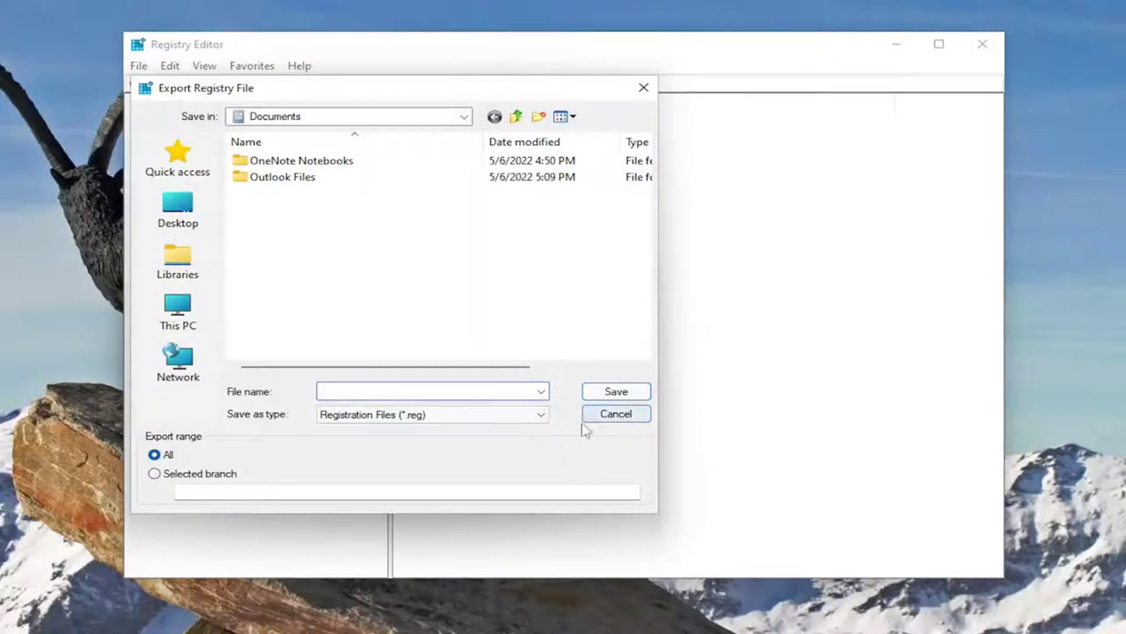
left_click(607, 417)
left_click(139, 67)
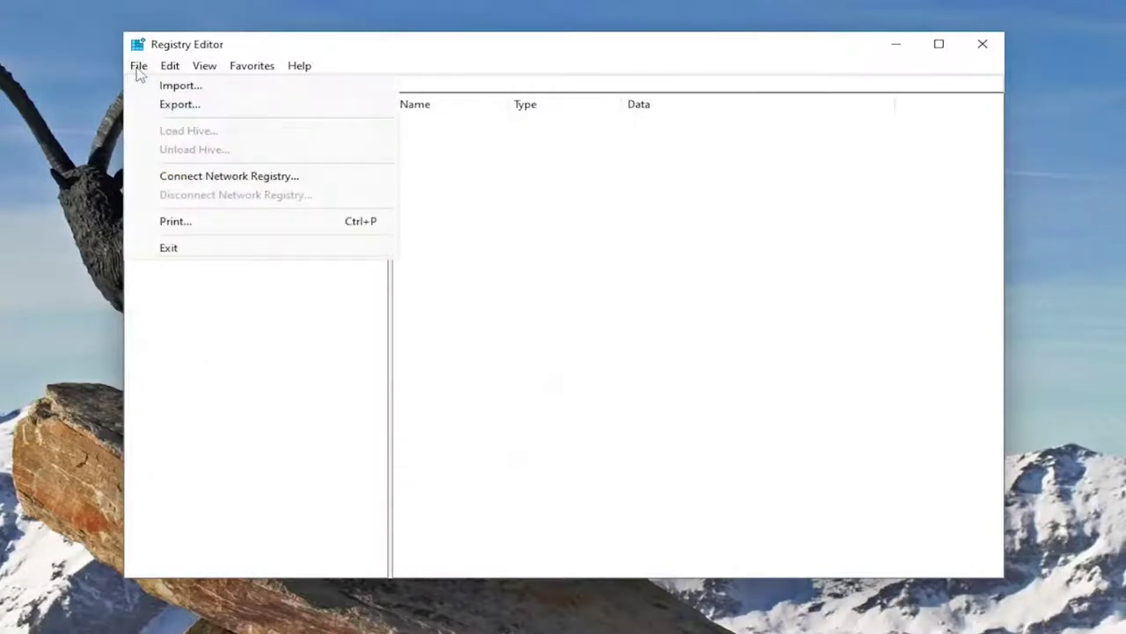
left_click(152, 86)
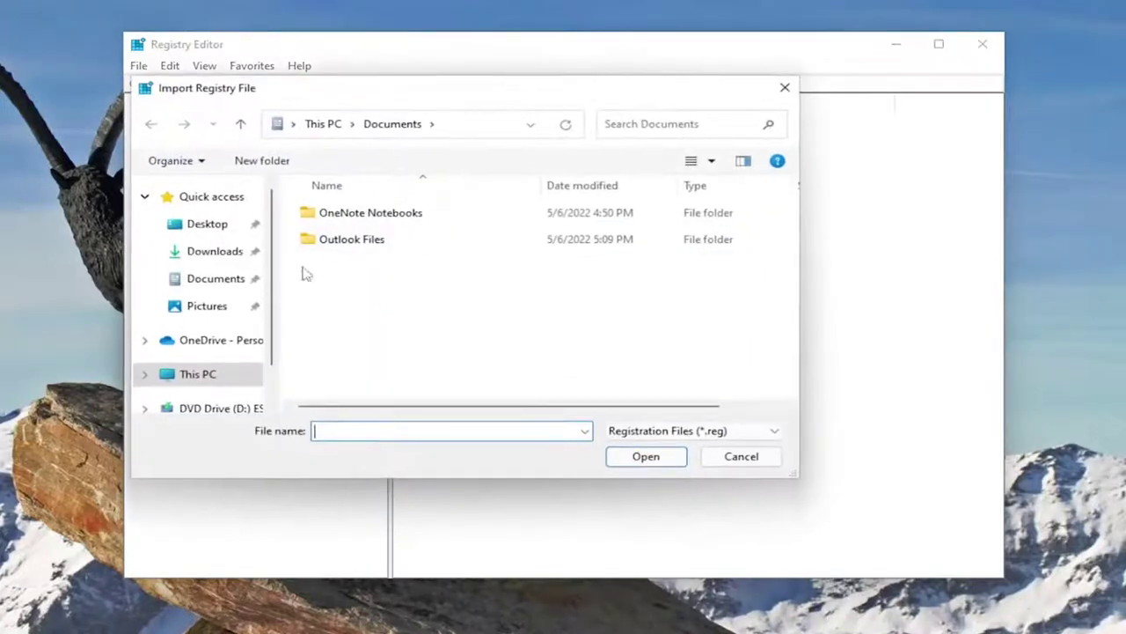
left_click(741, 457)
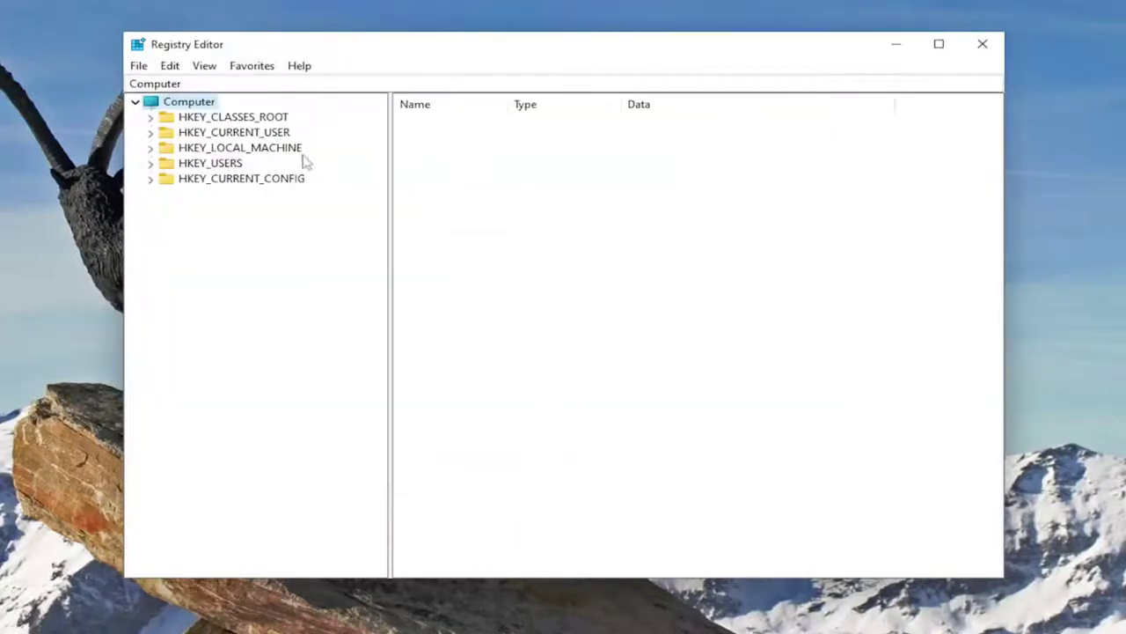
Expand HKEY_LOCAL_MACHINE down through SOFTWARE to the Microsoft key.
double_click(227, 148)
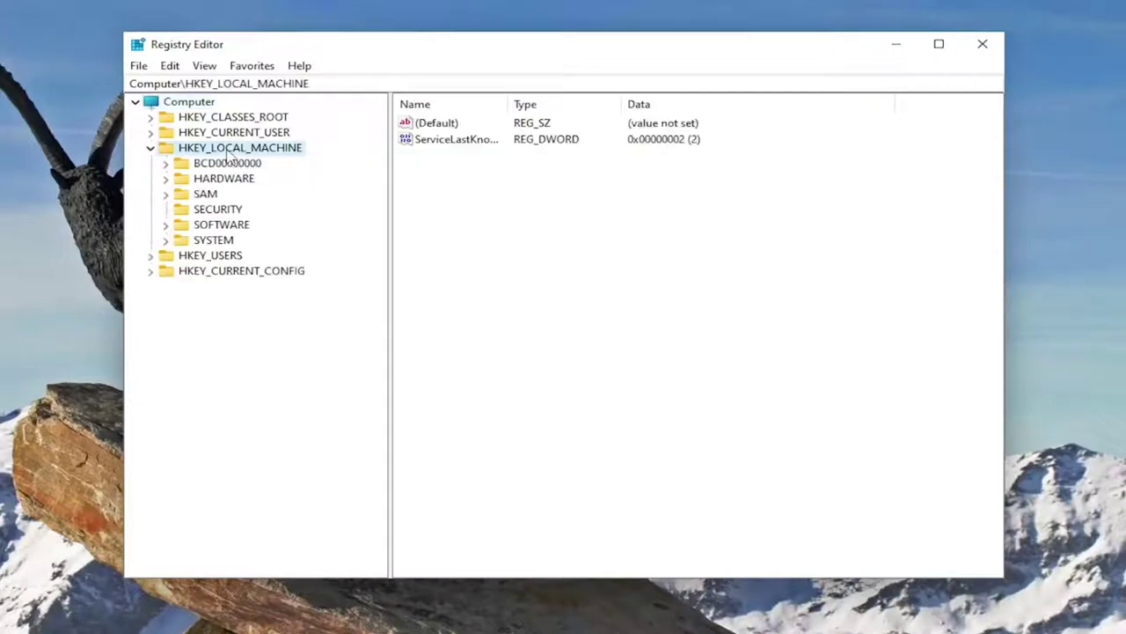
left_click(206, 227)
double_click(206, 227)
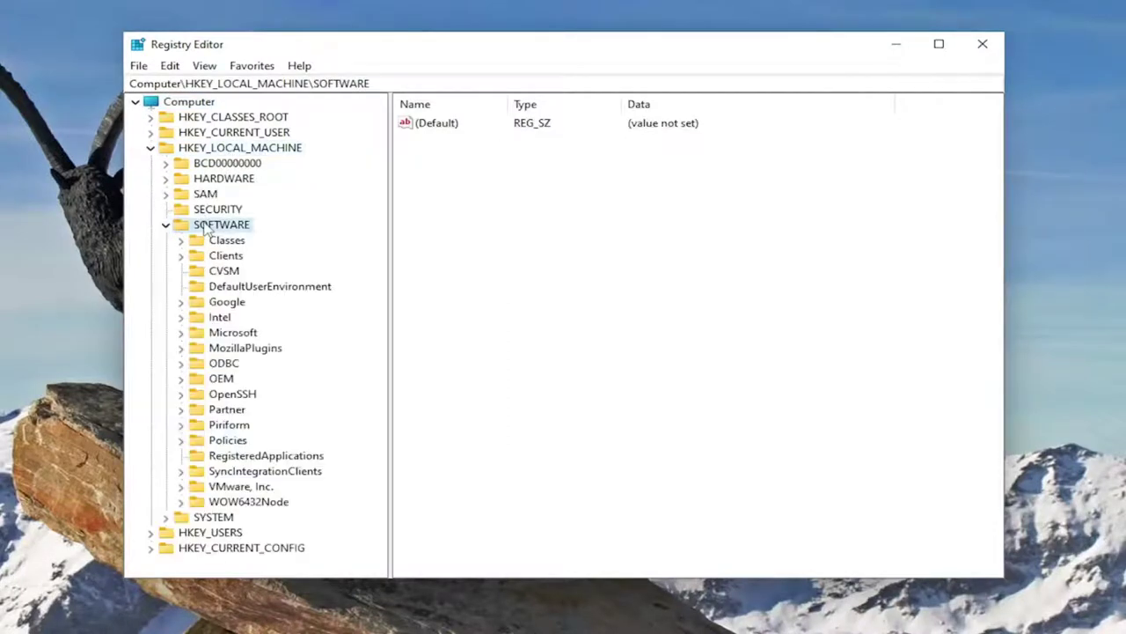
left_click(221, 318)
left_click(221, 318)
double_click(221, 318)
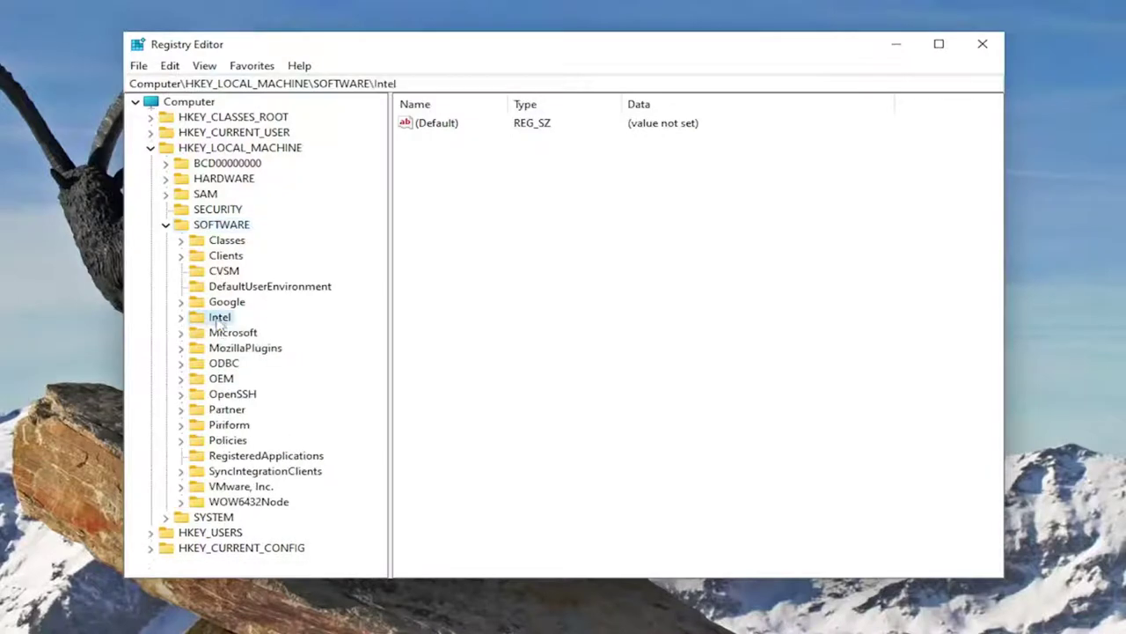
left_click(223, 333)
double_click(223, 336)
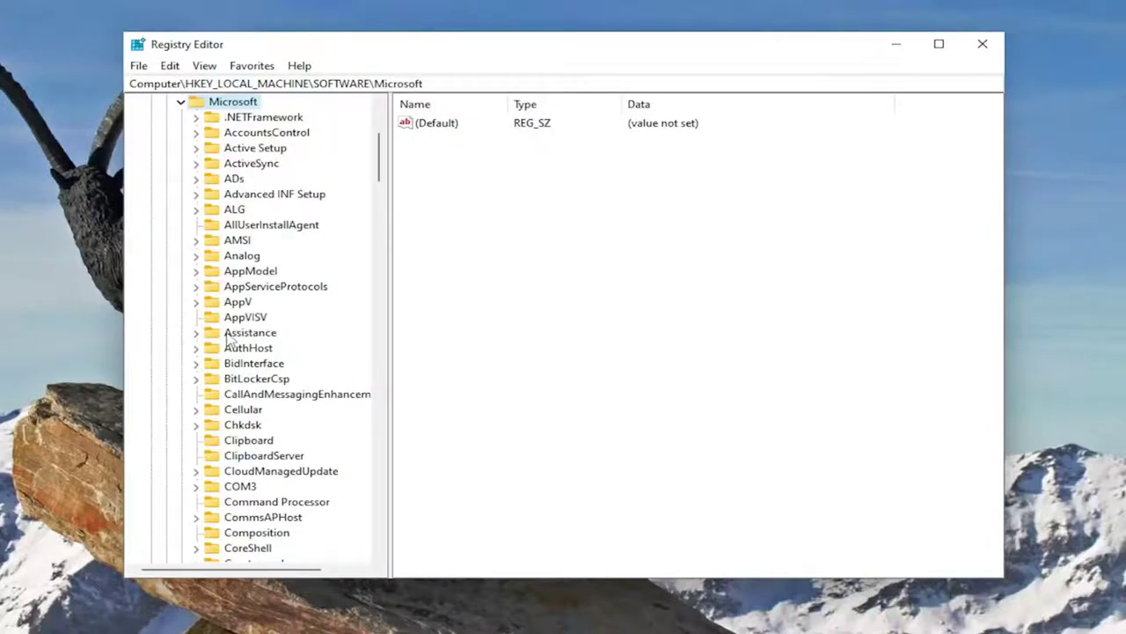
Expand the Windows NT key under Microsoft and its CurrentVersion subkey.
scroll(227, 339, "down", 20)
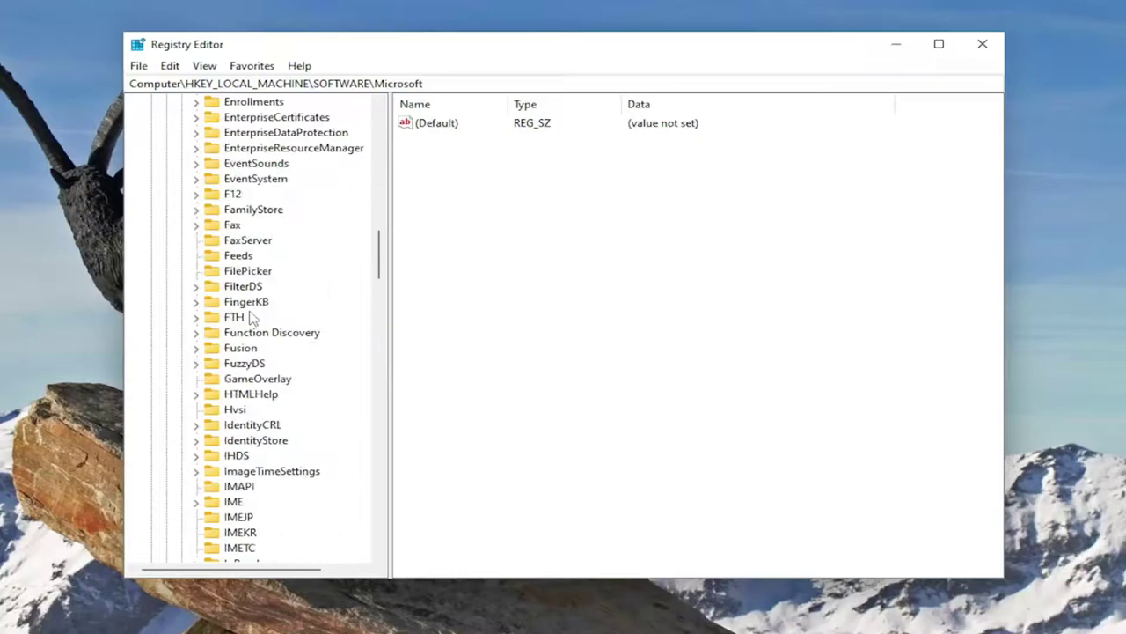
scroll(253, 318, "down", 19)
left_click_drag(378, 350, 378, 491)
double_click(275, 501)
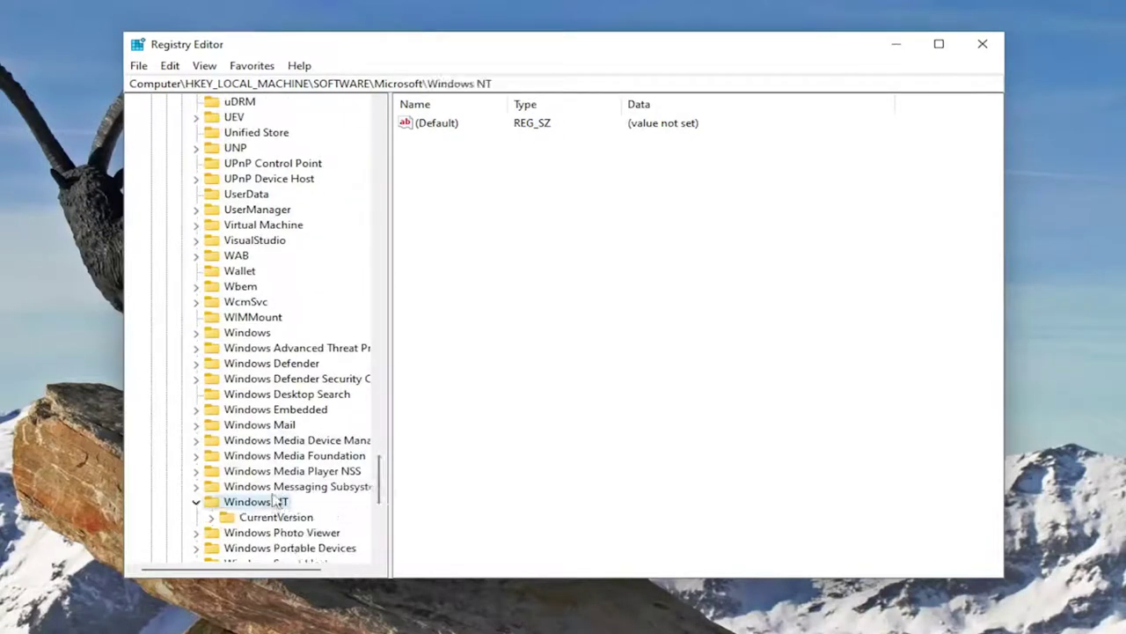
scroll(264, 440, "down", 2)
double_click(268, 426)
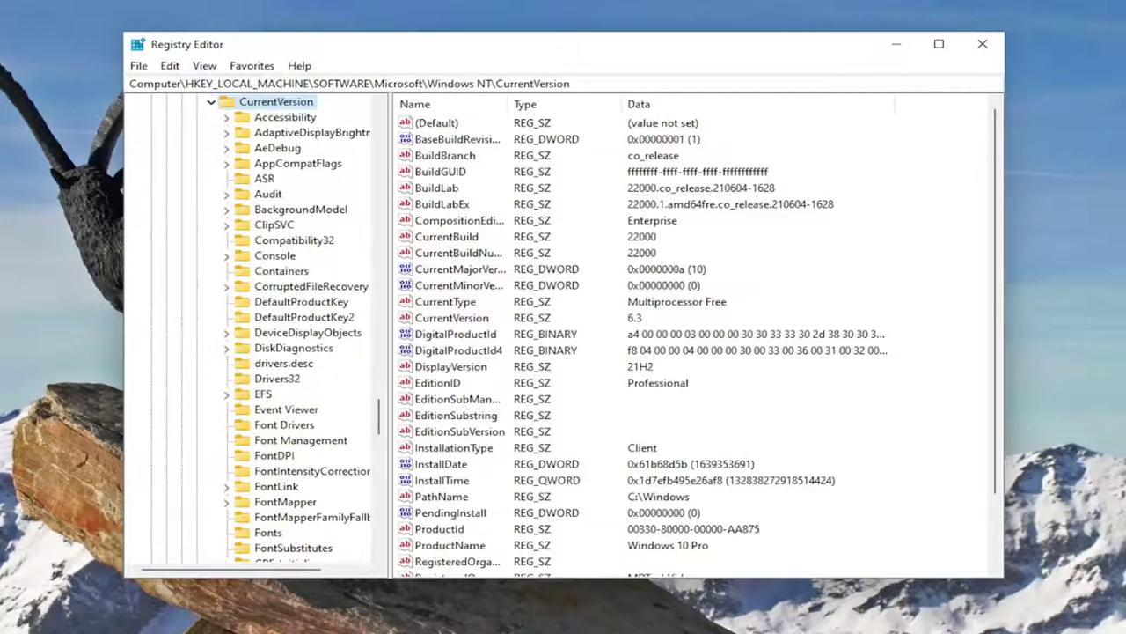
Expand the Winlogon key under CurrentVersion and its GPExtensions subkey.
scroll(299, 453, "down", 7)
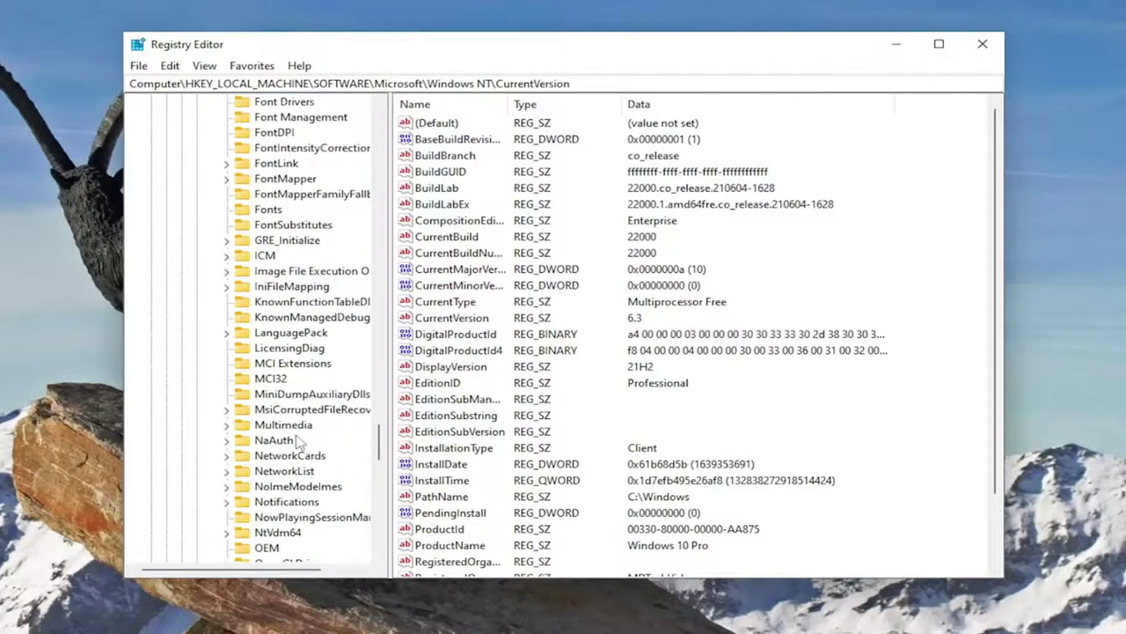
scroll(299, 443, "down", 13)
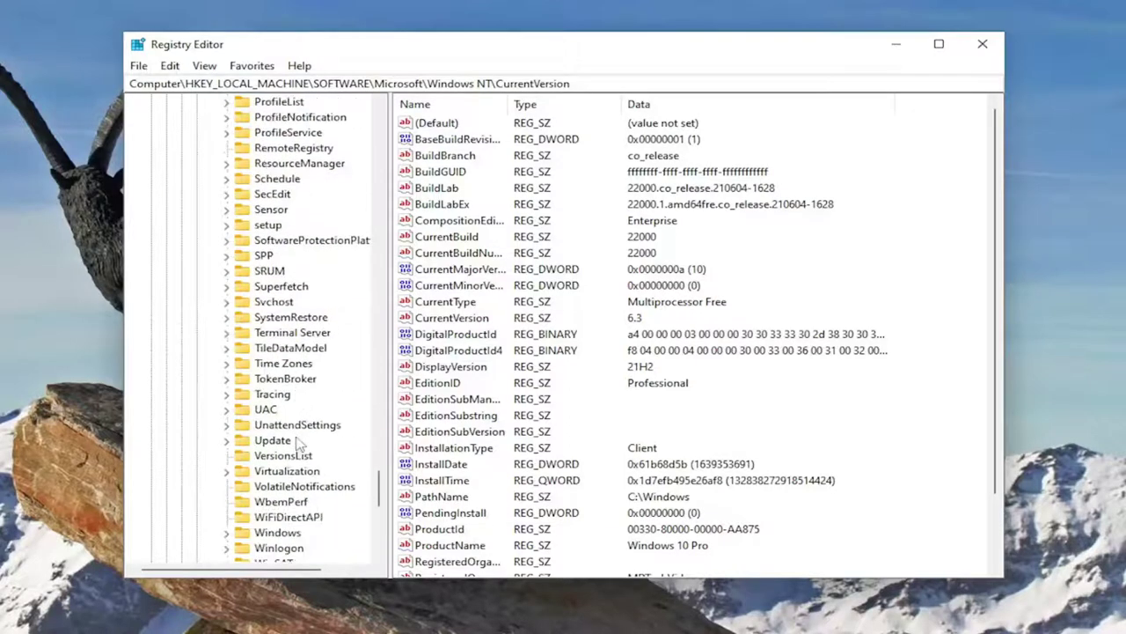
scroll(300, 443, "down", 1)
double_click(280, 502)
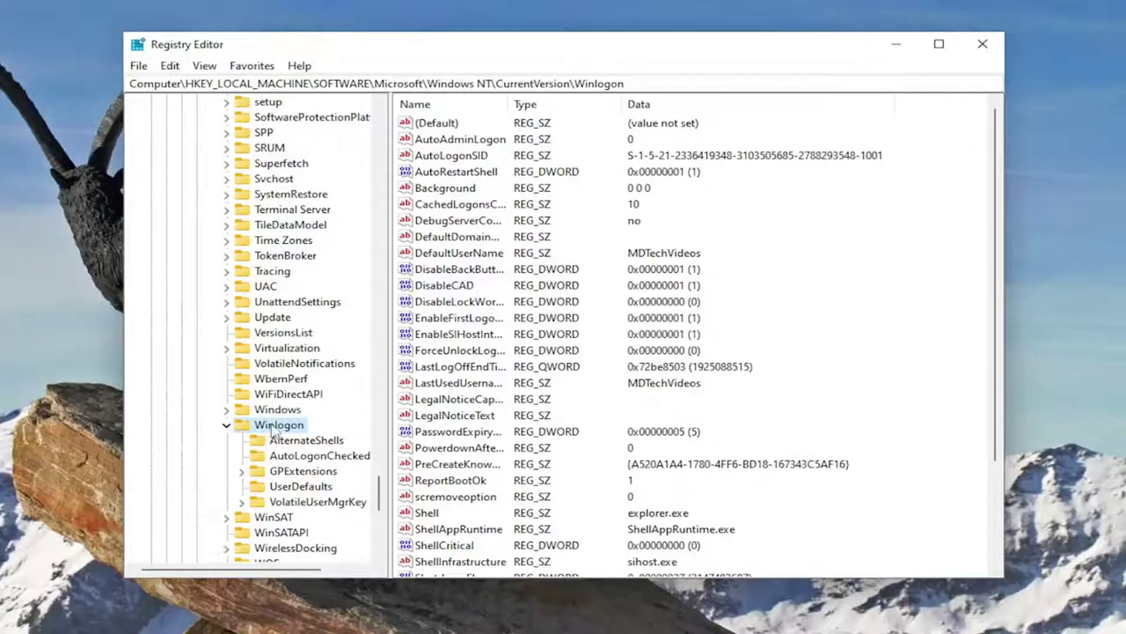
double_click(303, 472)
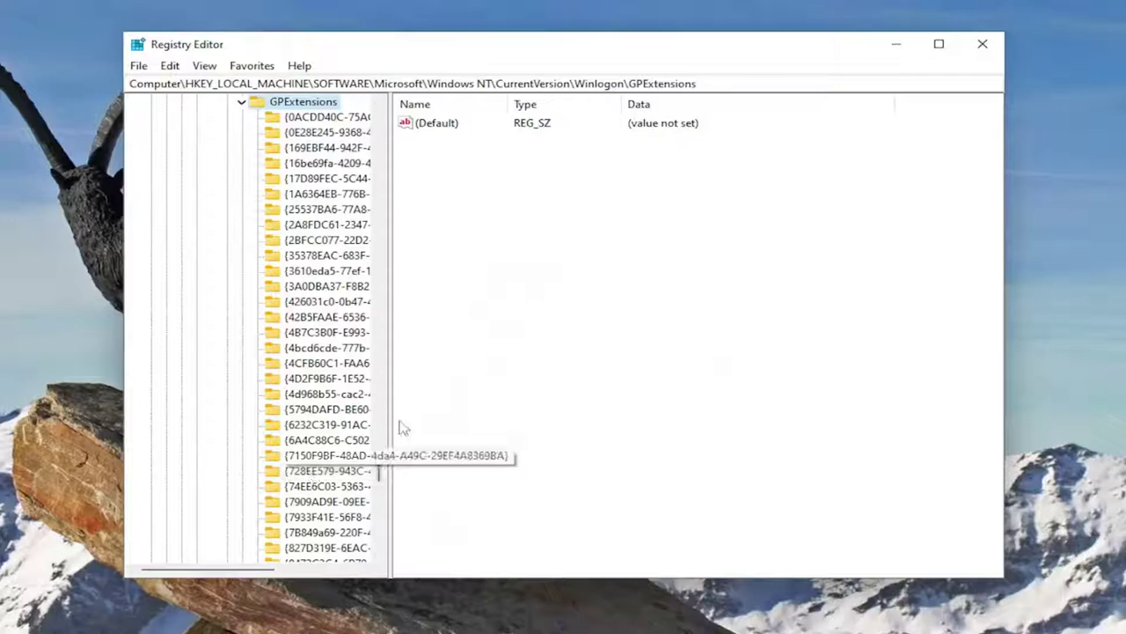
Select the GPExtensions subkey {827D319E-6EAC-11D2-A4EA-00C04F79F83A} and set its ExtensionDebugLevel value data to 0.
left_click_drag(403, 412, 465, 413)
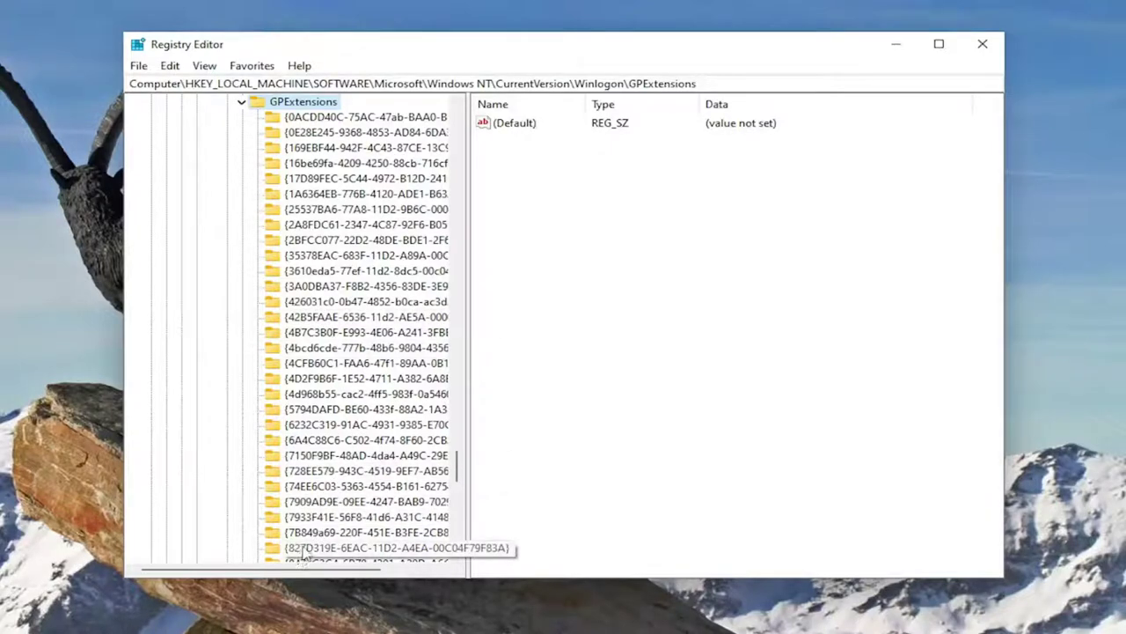
left_click(301, 549)
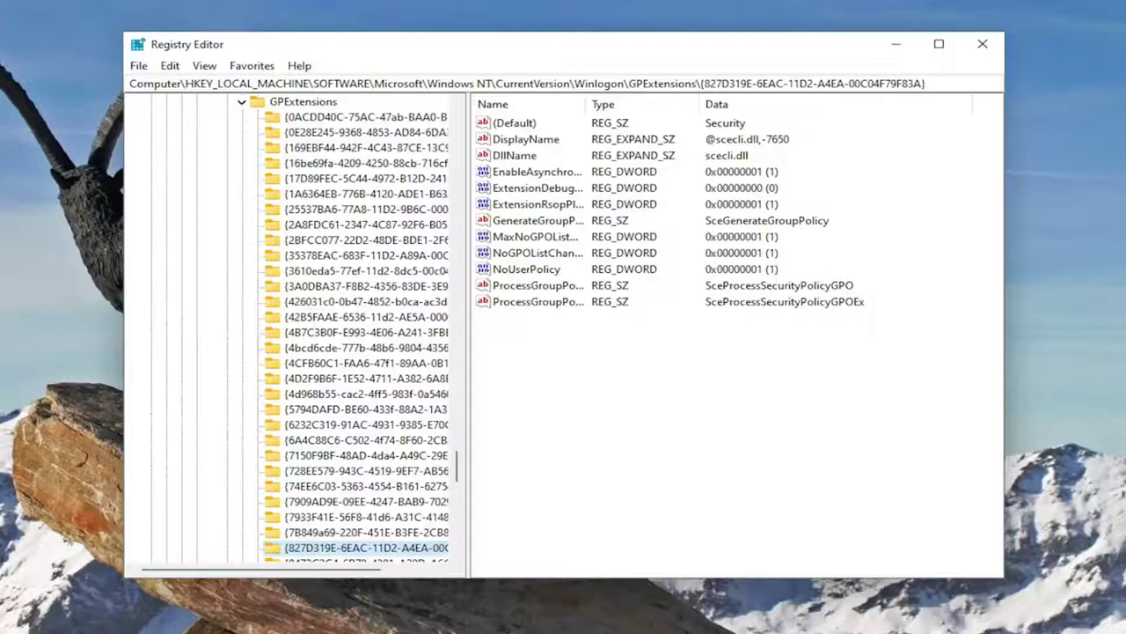
double_click(587, 104)
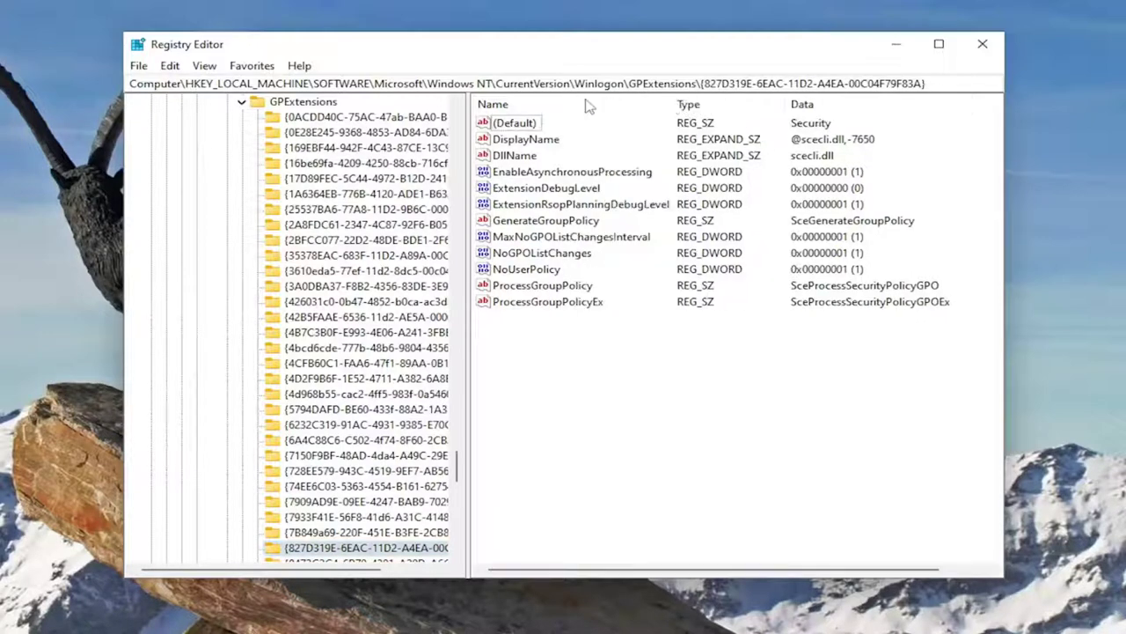
double_click(544, 189)
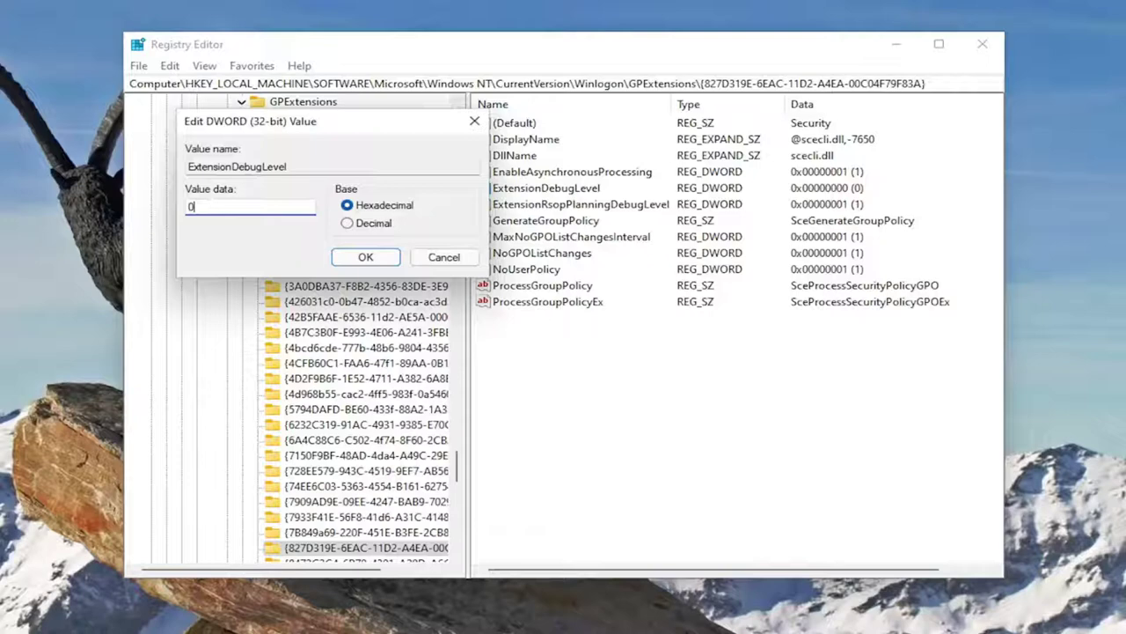
left_click(368, 259)
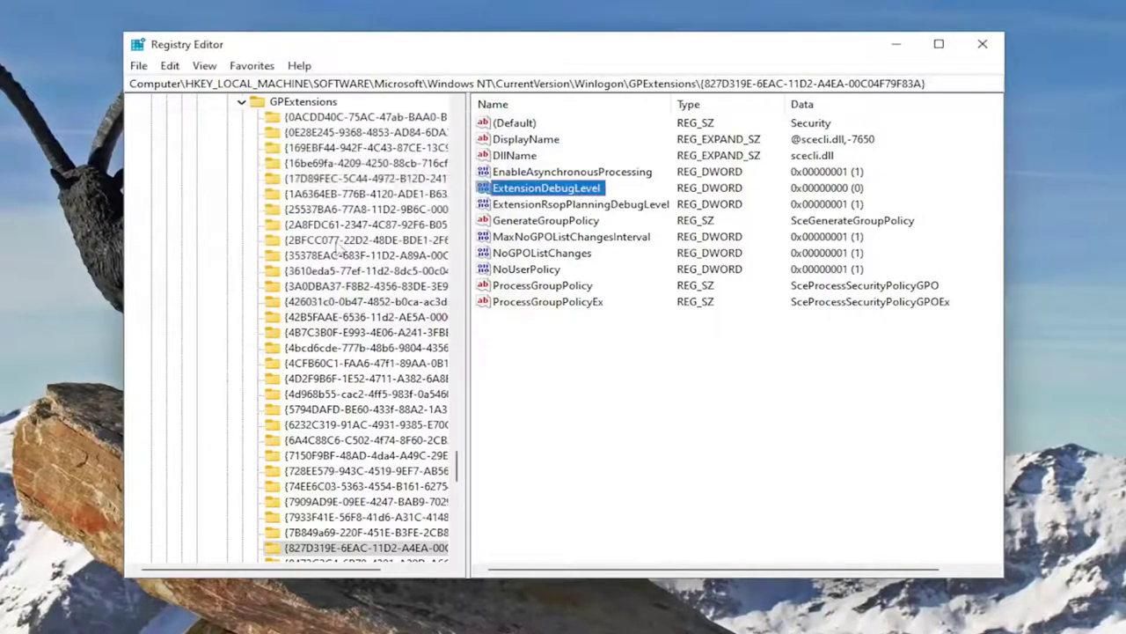
Collapse the GPExtensions, Winlogon, Microsoft and SOFTWARE keys in the registry tree.
scroll(235, 136, "up", 2)
left_click(241, 194)
left_click(227, 148)
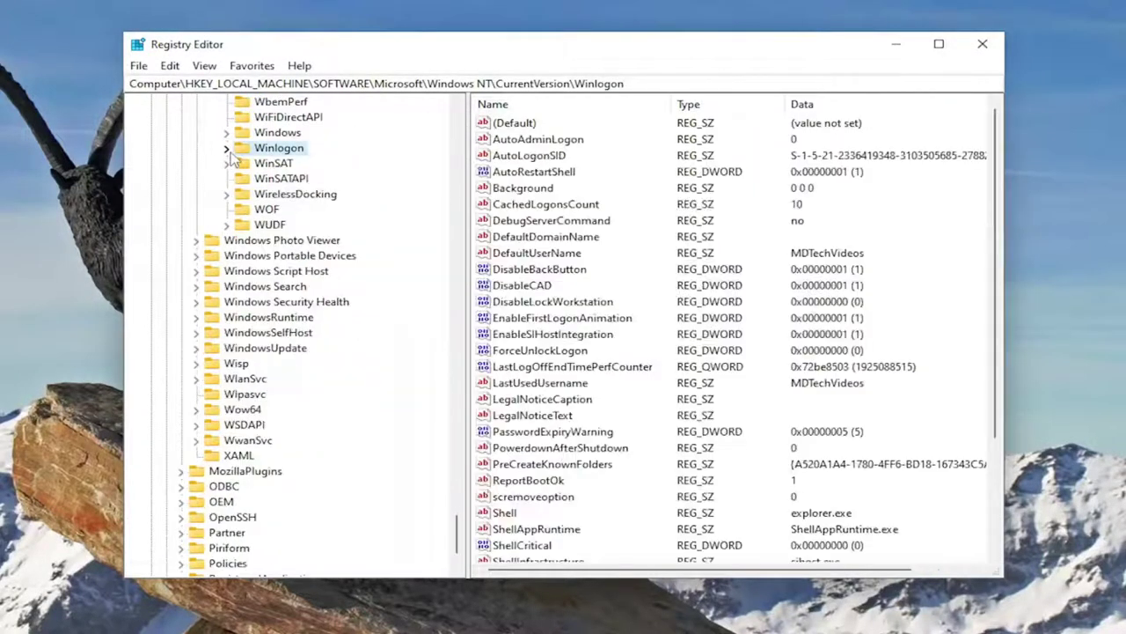
left_click_drag(457, 524, 436, 101)
left_click(180, 331)
left_click(166, 224)
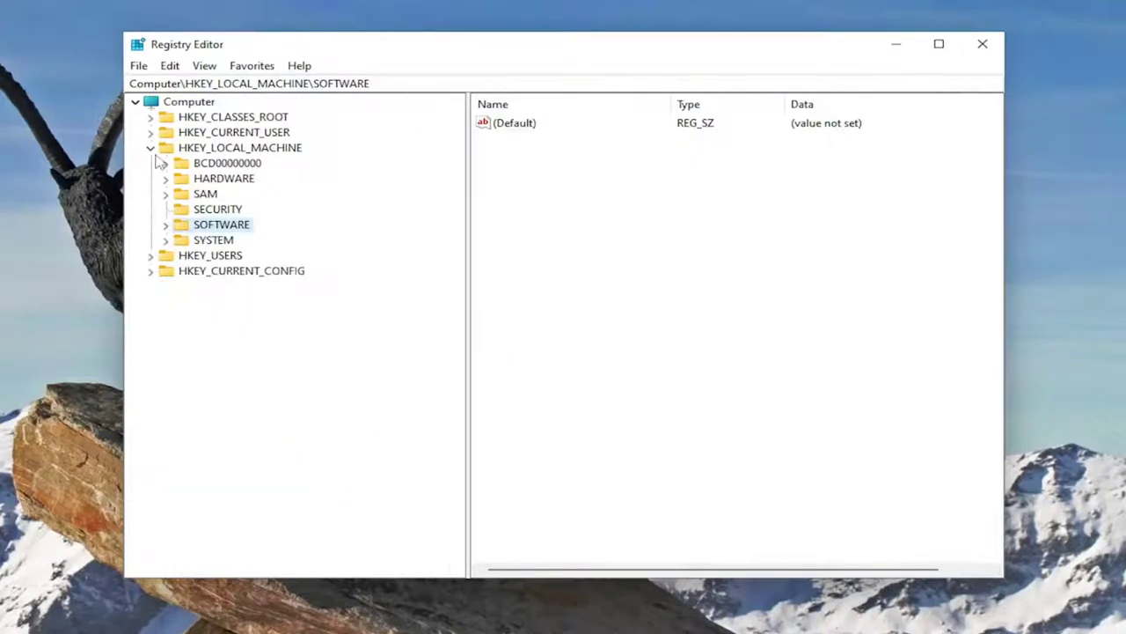